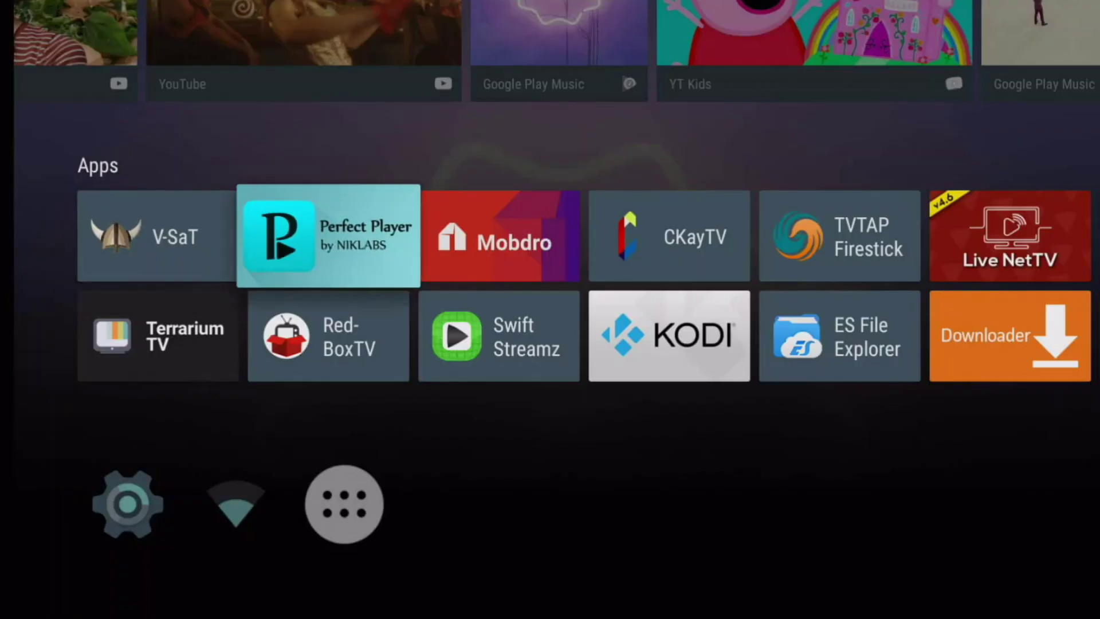
# Launch Netflix to check whether it loads, and exit it from the error screen
pyautogui.press('Down')
pyautogui.press('Return')
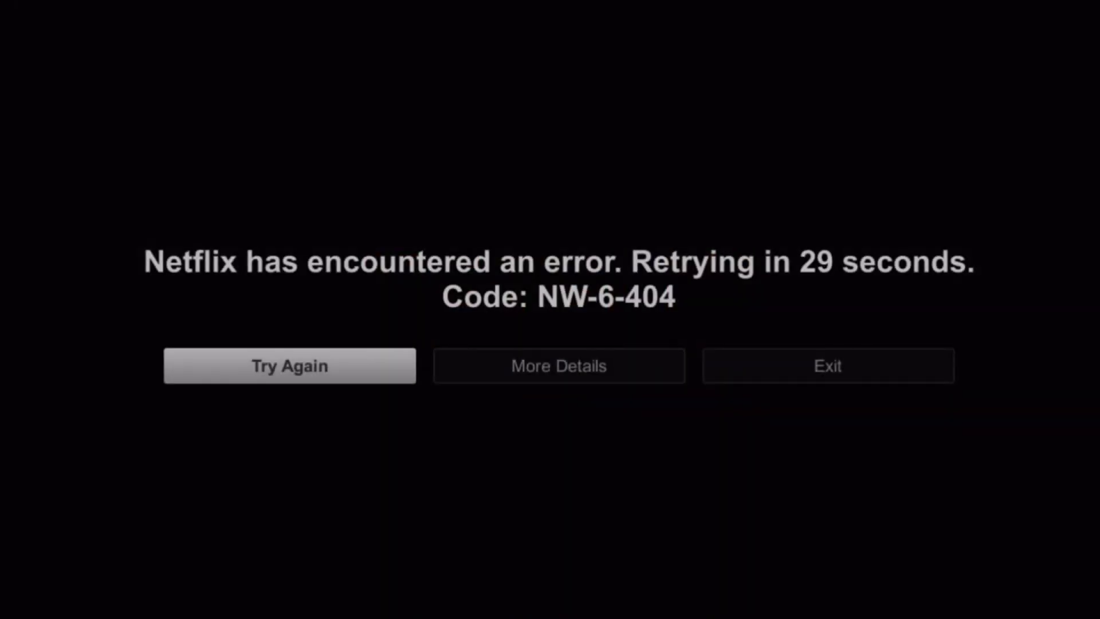
pyautogui.click(559, 366)
pyautogui.press('Right')
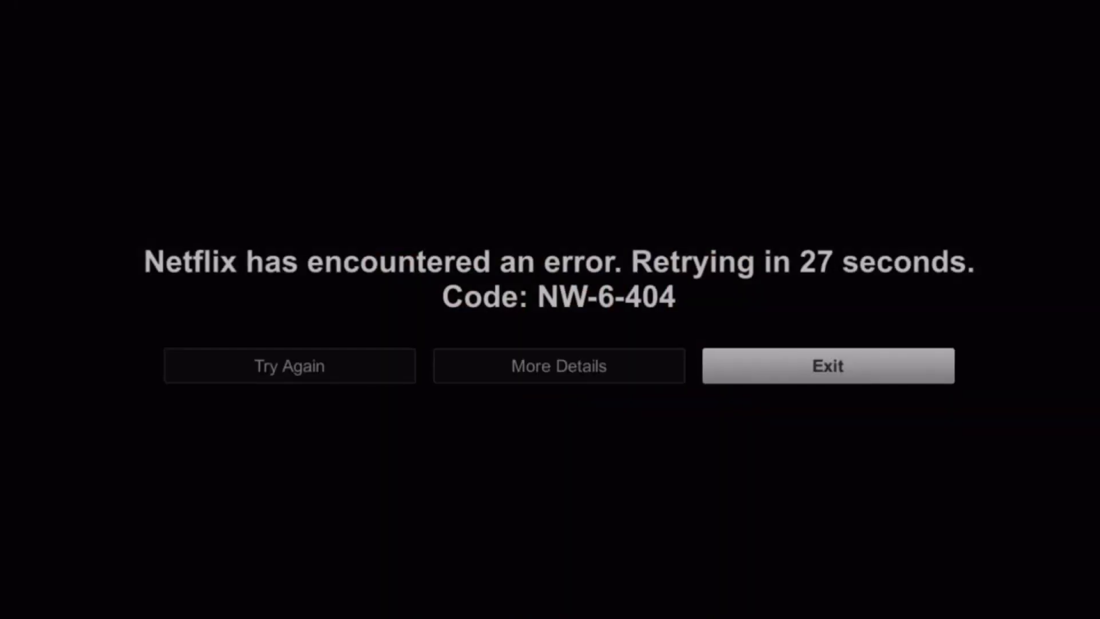
pyautogui.press('Return')
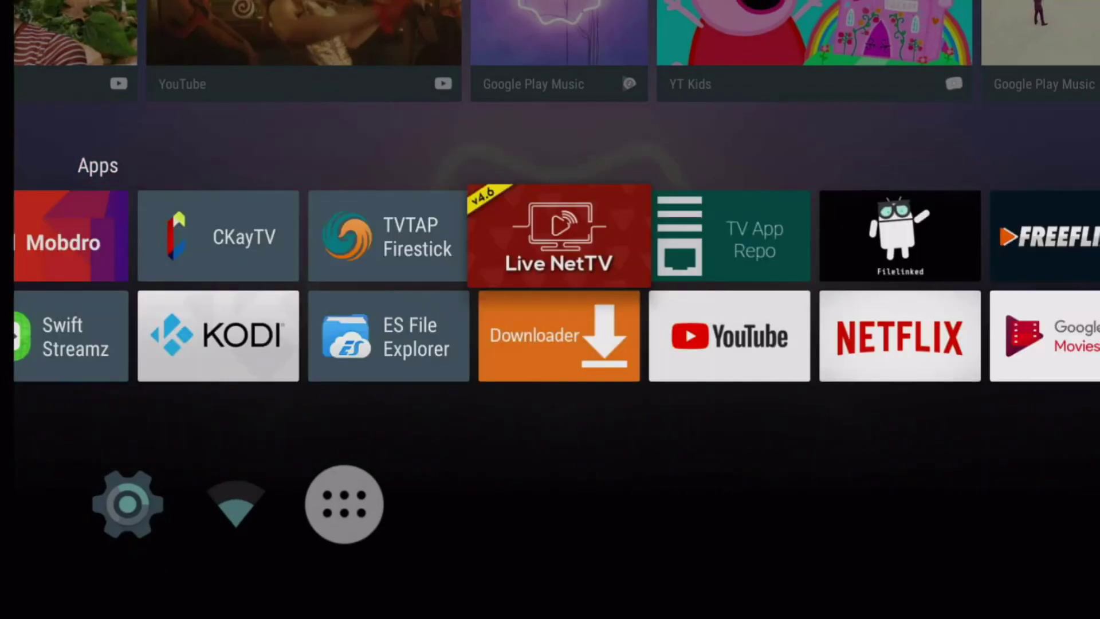
# Open the Downloader app from the Apps row
pyautogui.press('Down')
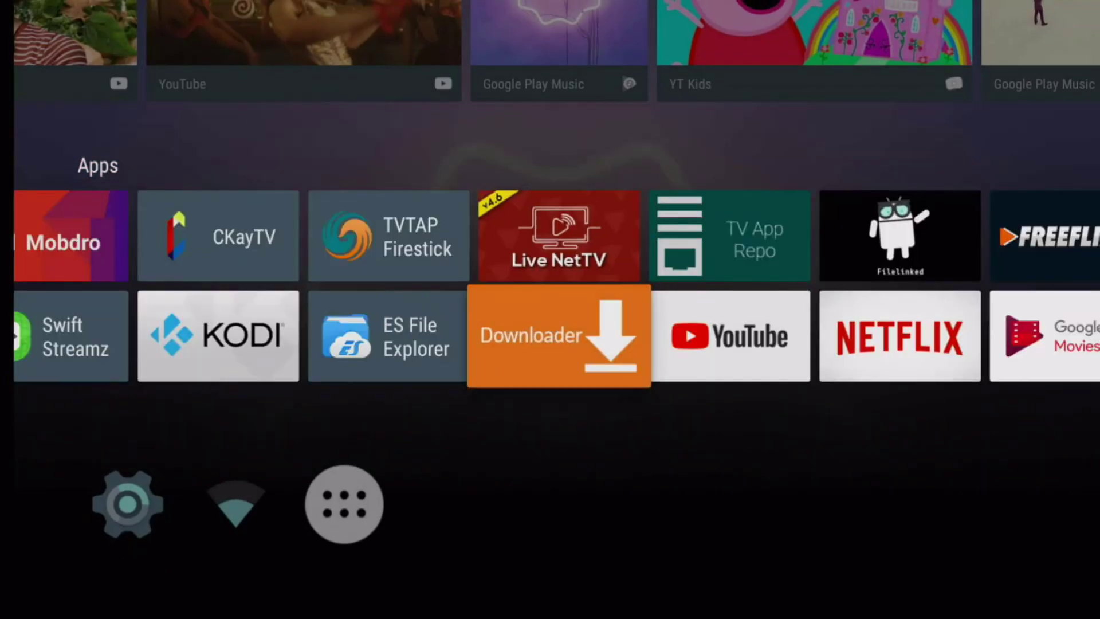
pyautogui.press('Right')
pyautogui.press('Right')
pyautogui.press('Up')
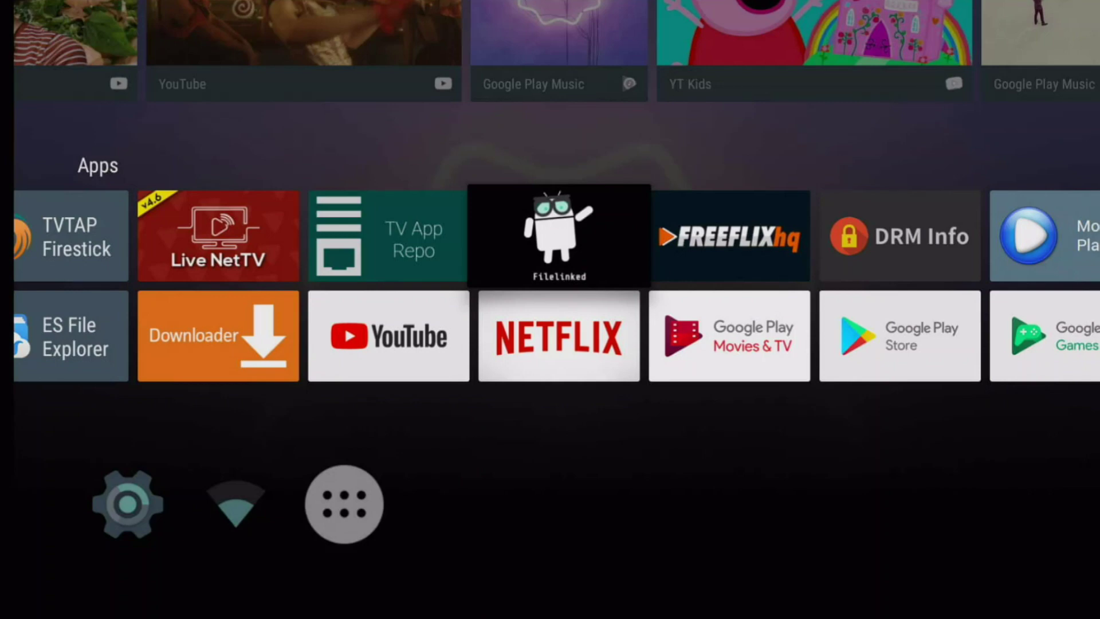
pyautogui.press('Left')
pyautogui.press('Left')
pyautogui.press('Down')
pyautogui.press('Return')
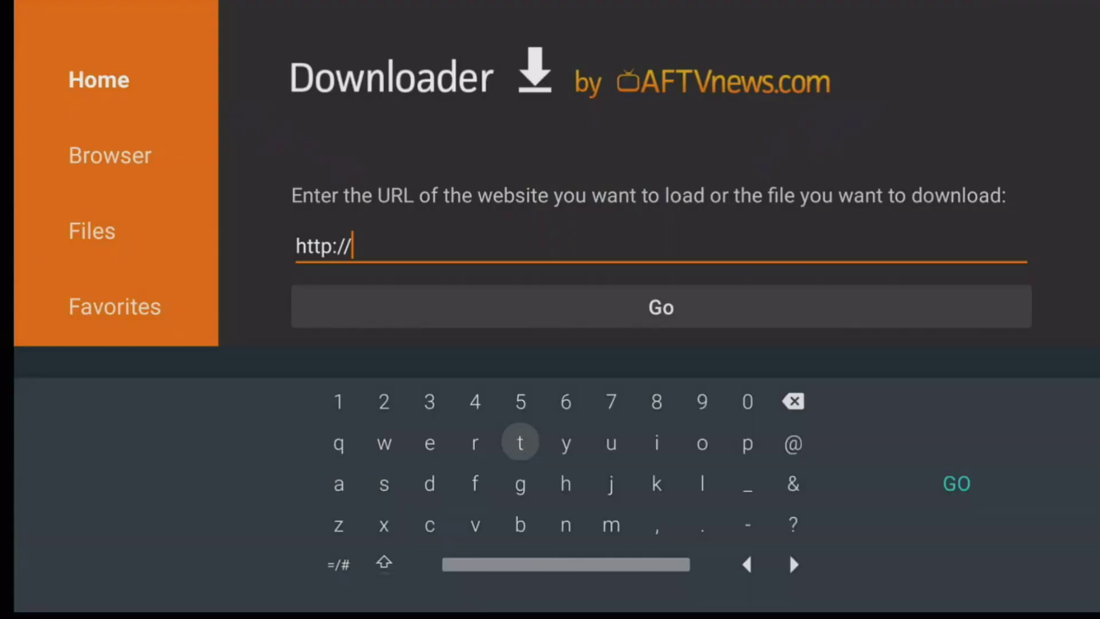
pyautogui.write('ge')
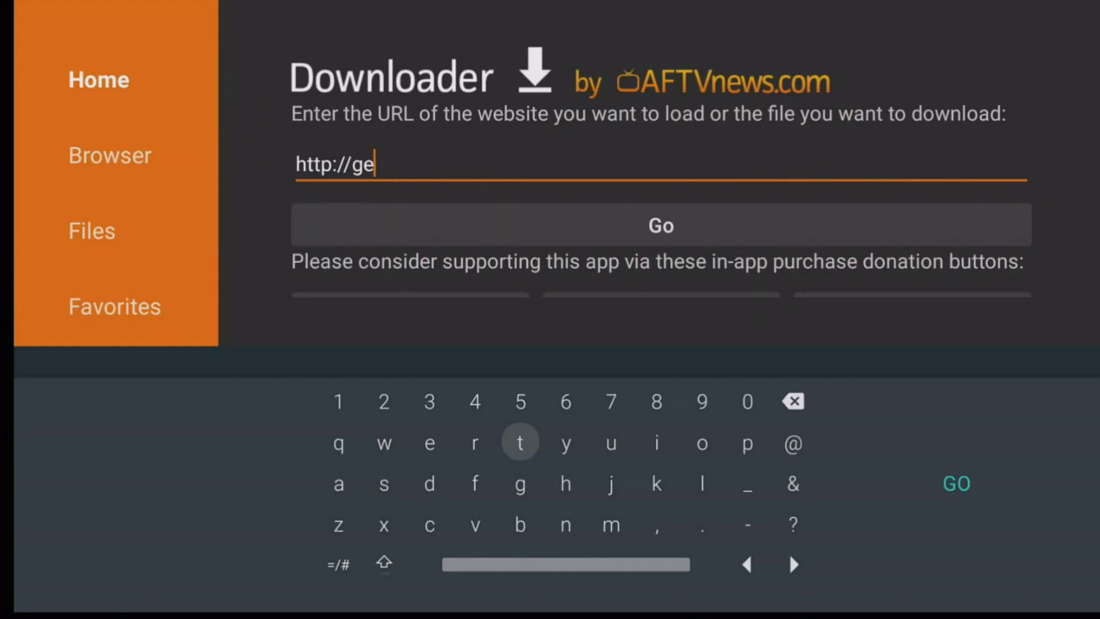
pyautogui.write('t.droiad')
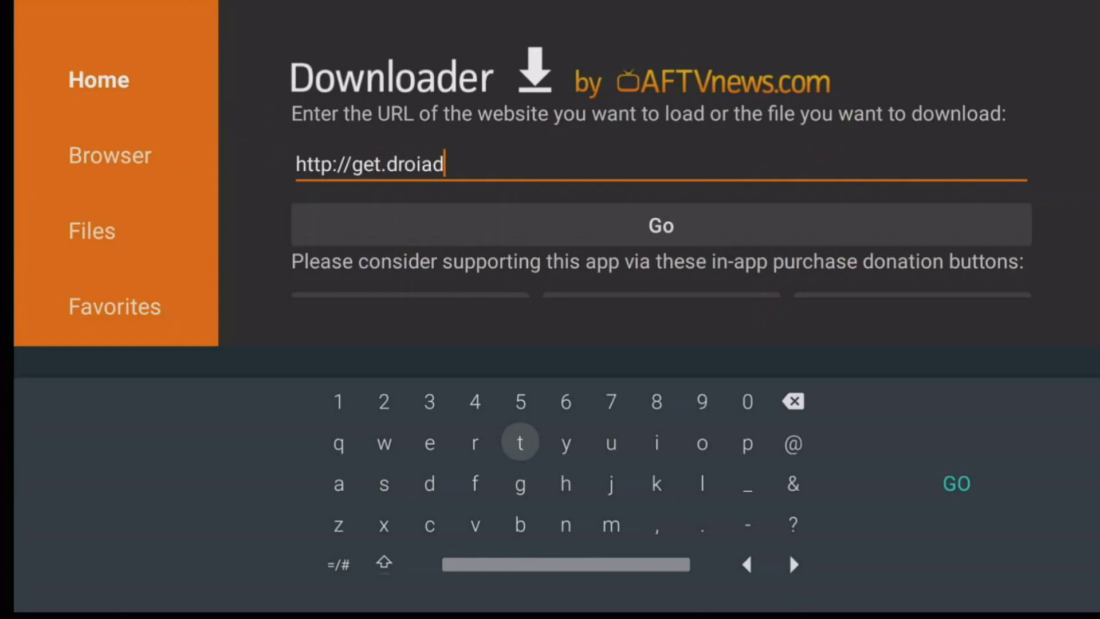
pyautogui.press('BackSpace')
pyautogui.press('BackSpace')
pyautogui.write('dadmi')
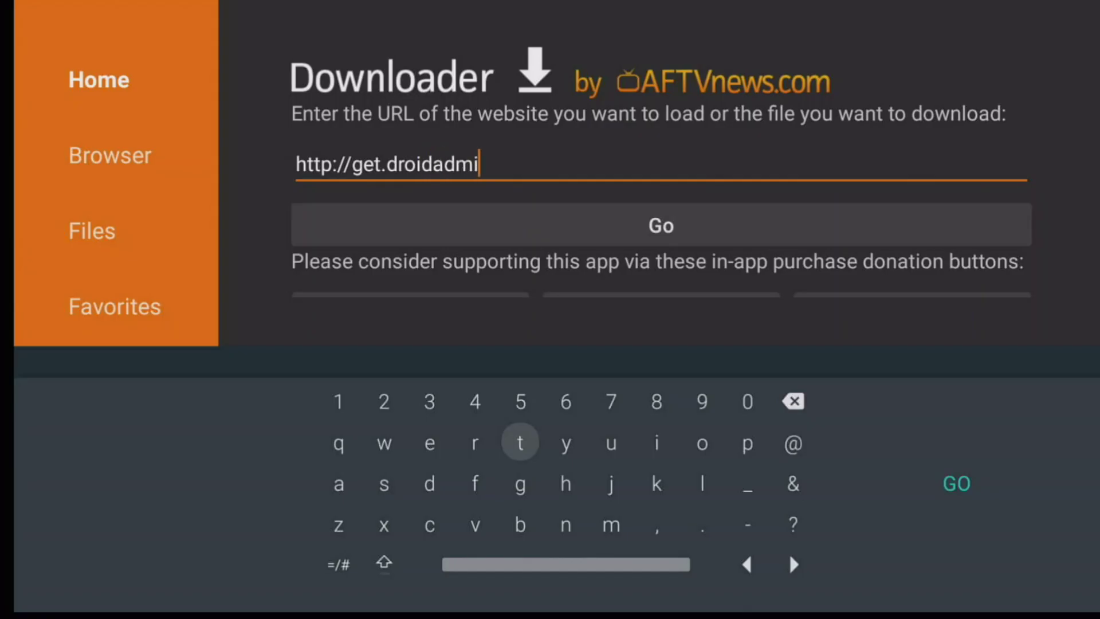
pyautogui.write('n.com')
pyautogui.press('Right')
pyautogui.press('Right')
pyautogui.press('Right')
pyautogui.press('Right')
pyautogui.press('Right')
pyautogui.press('Right')
pyautogui.press('Right')
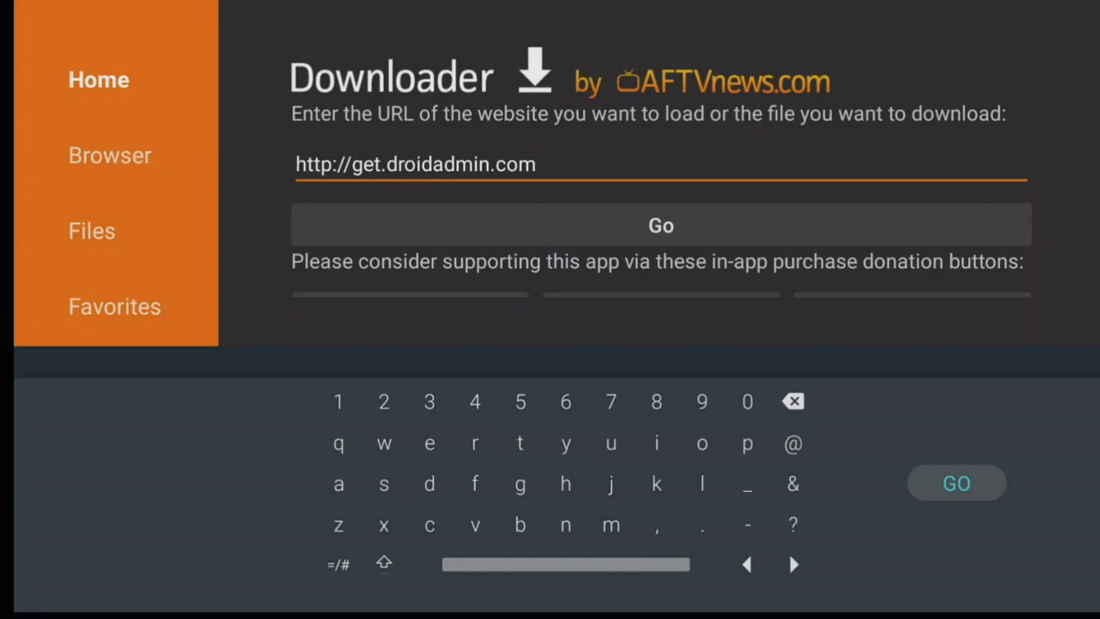
pyautogui.press('Return')
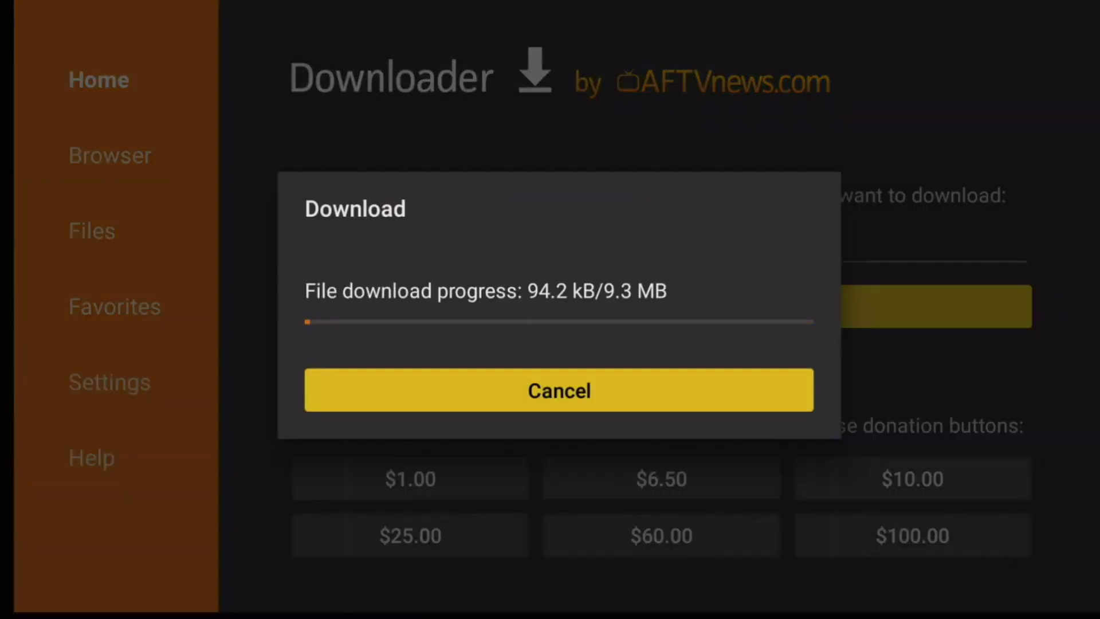
# Cancel the running download and exit Downloader to the home screen
pyautogui.press('Return')
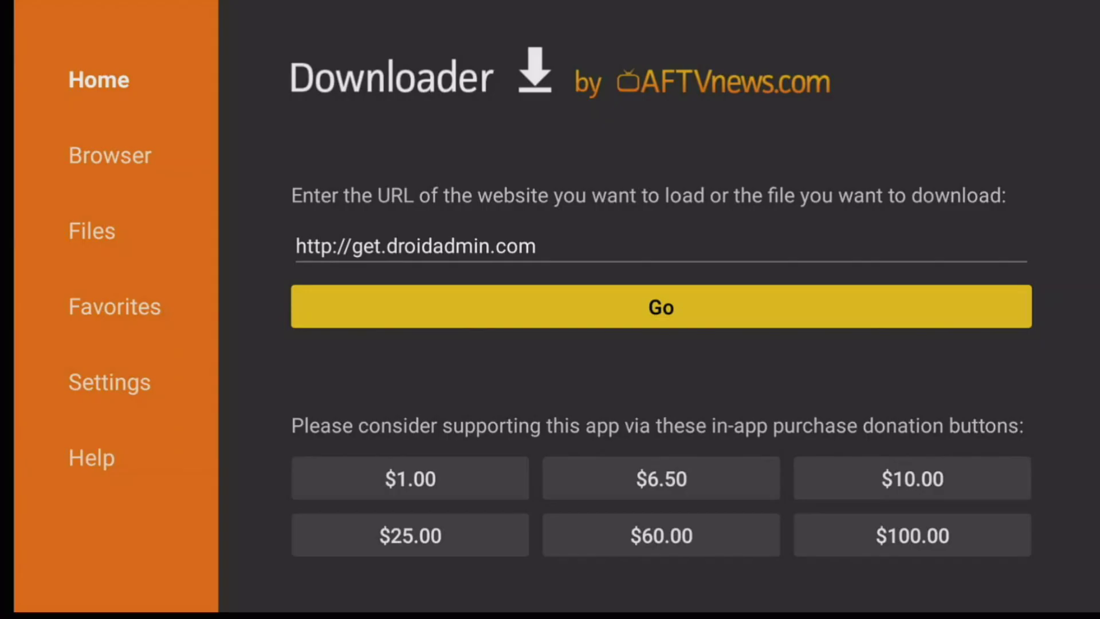
pyautogui.press('Escape')
pyautogui.press('Escape')
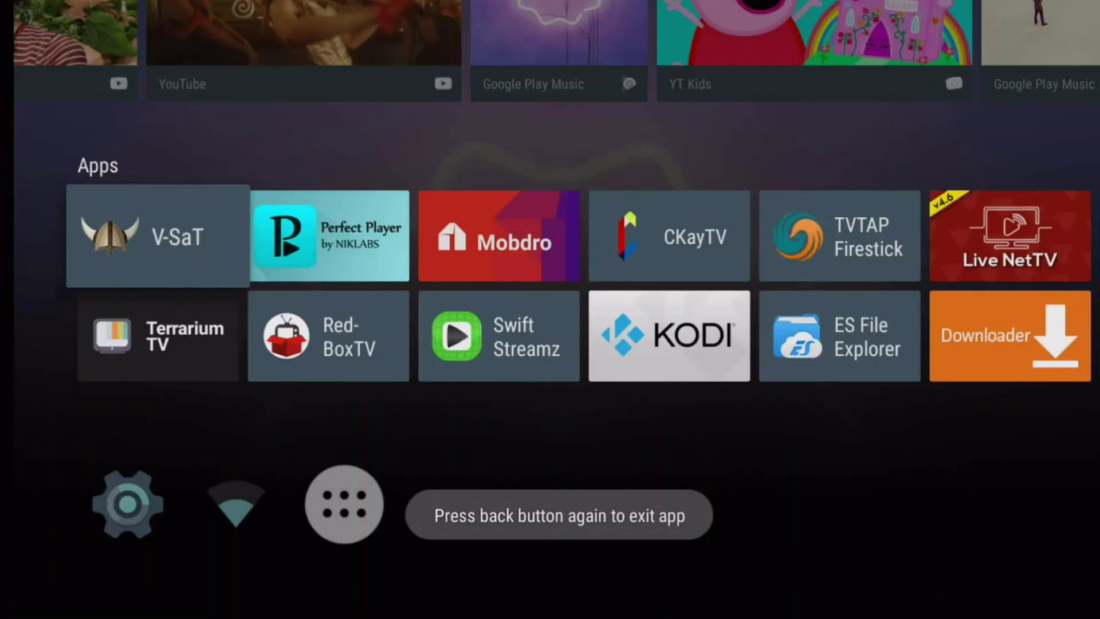
# Open Filelinked and load the APK list for the code already filled in
pyautogui.press('Right')
pyautogui.press('Right')
pyautogui.press('Right')
pyautogui.press('Right')
pyautogui.press('Right')
pyautogui.press('Right')
pyautogui.press('Right')
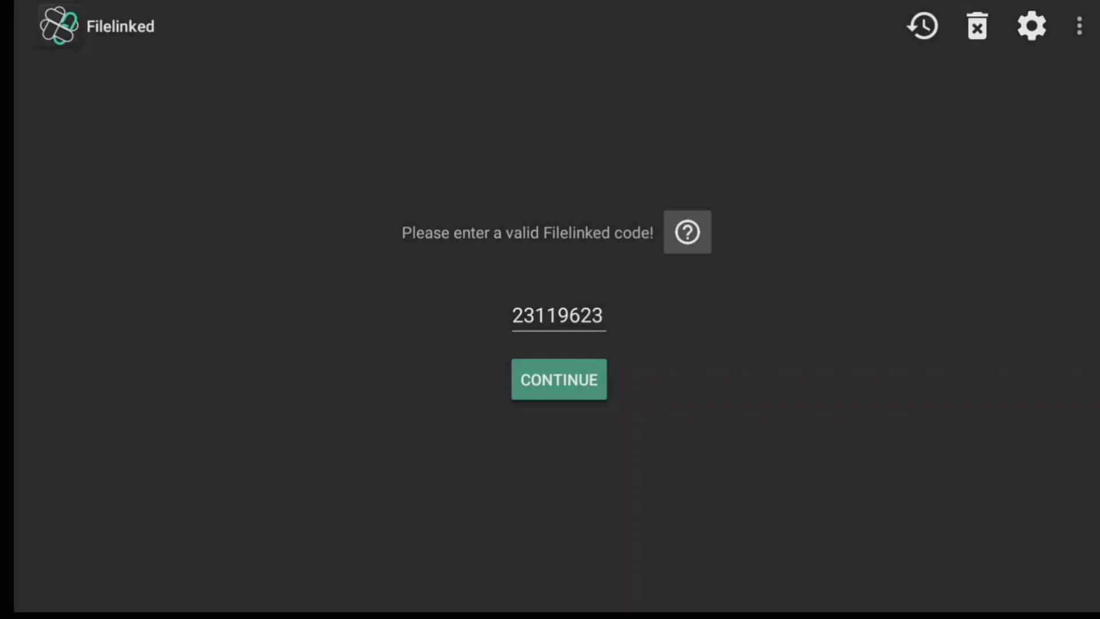
pyautogui.press('Down')
pyautogui.press('Return')
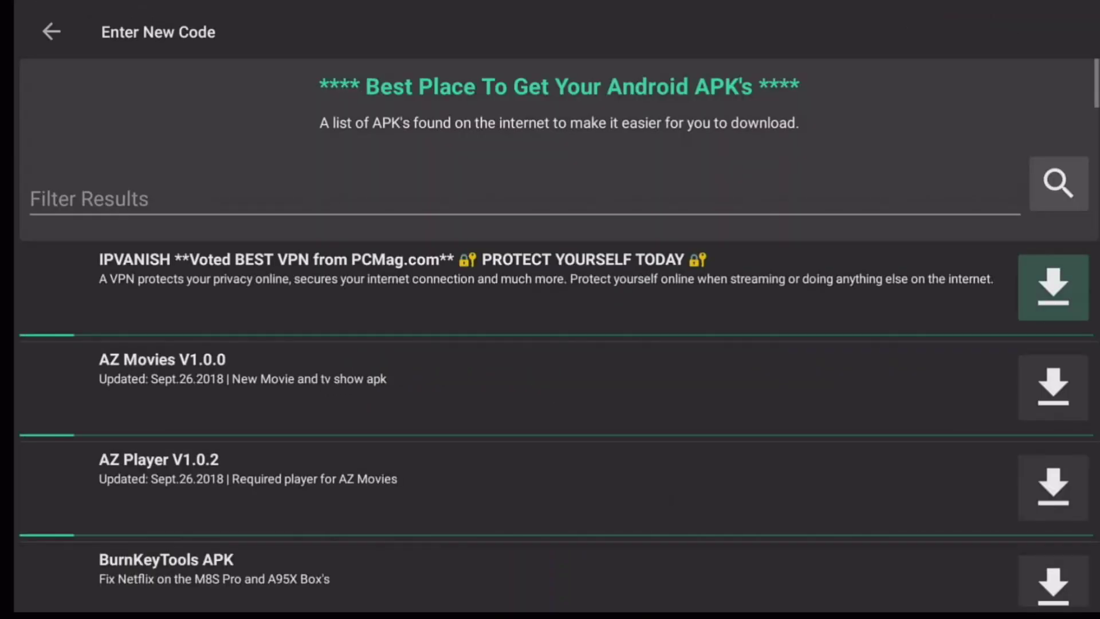
# Find BurnKeyTools APK in the Filelinked list and download it
pyautogui.press('Return')
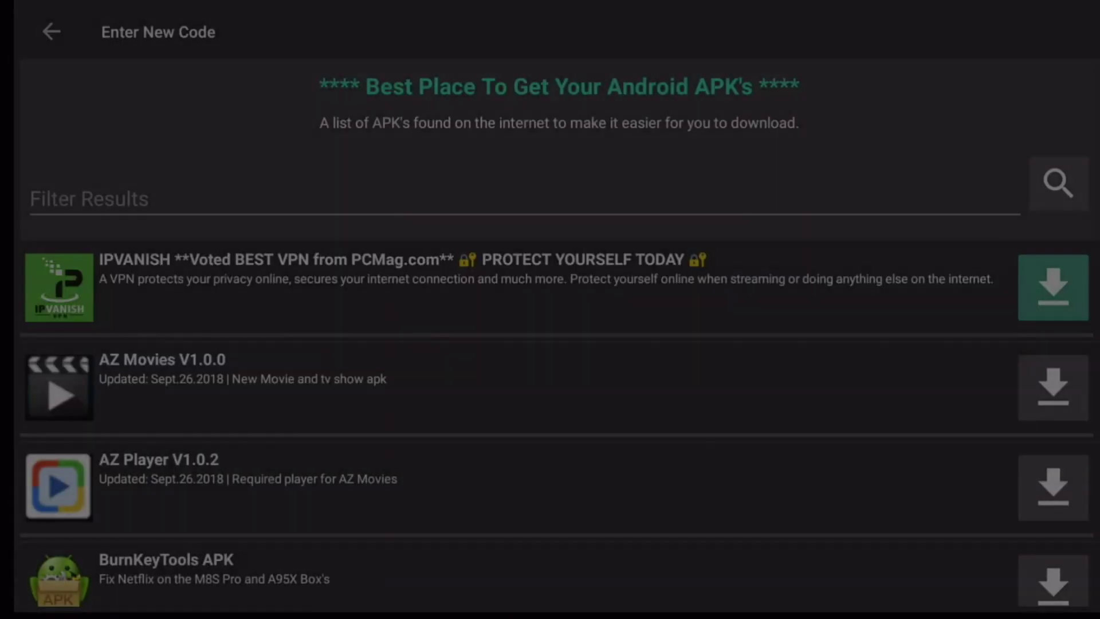
pyautogui.press('Down')
pyautogui.press('Down')
pyautogui.press('Down')
pyautogui.press('Down')
pyautogui.press('Up')
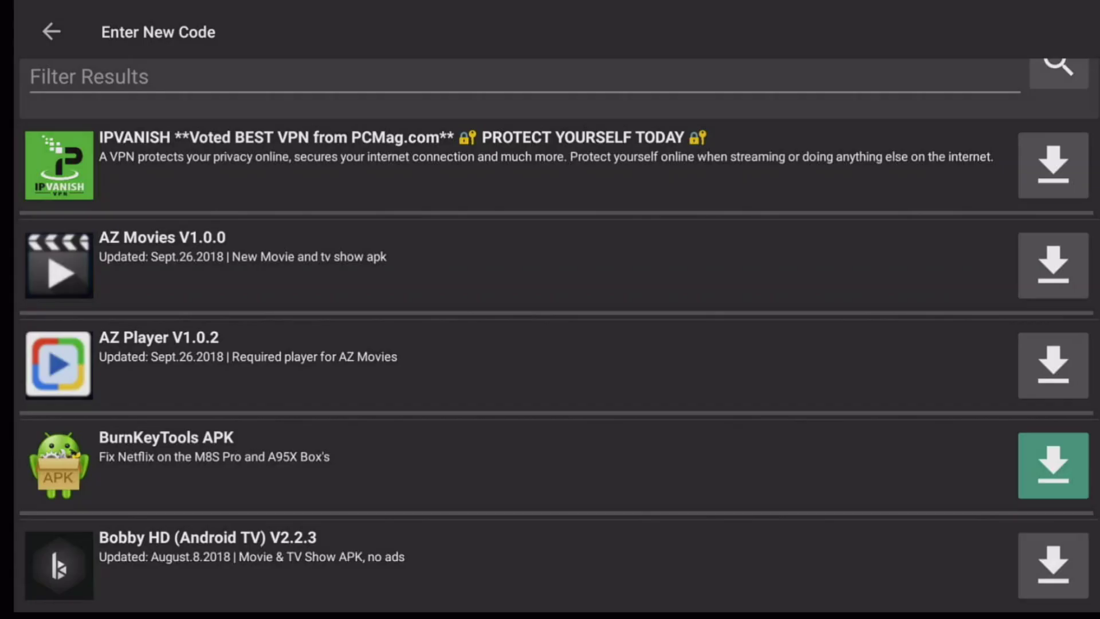
pyautogui.press('Return')
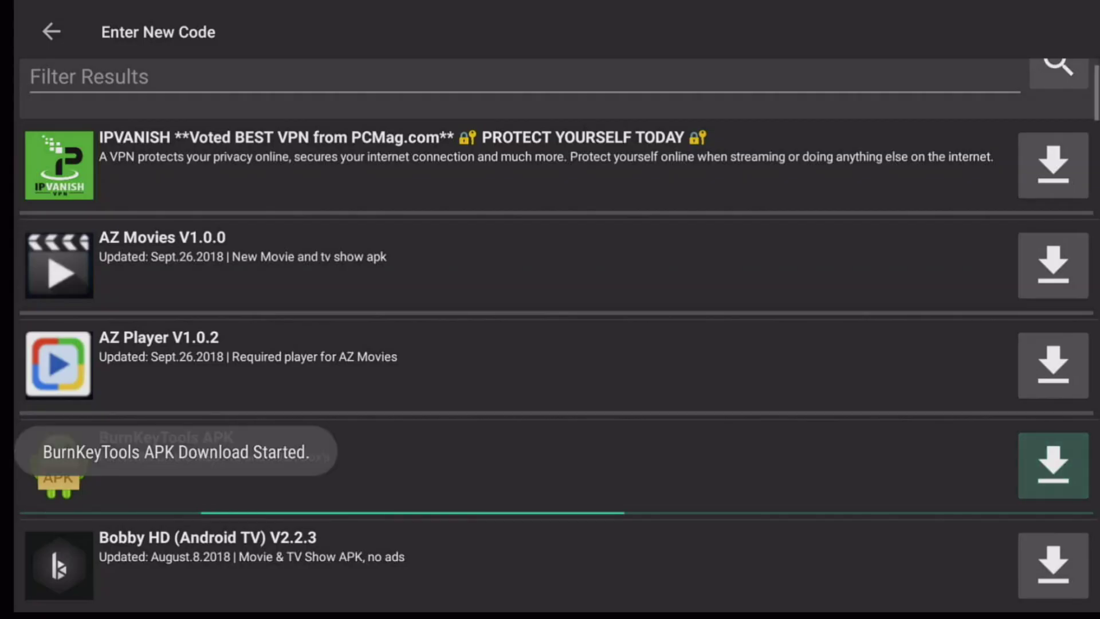
# Install the downloaded BurnKeyTools update over the existing application and open it
pyautogui.press('Left')
pyautogui.press('Return')
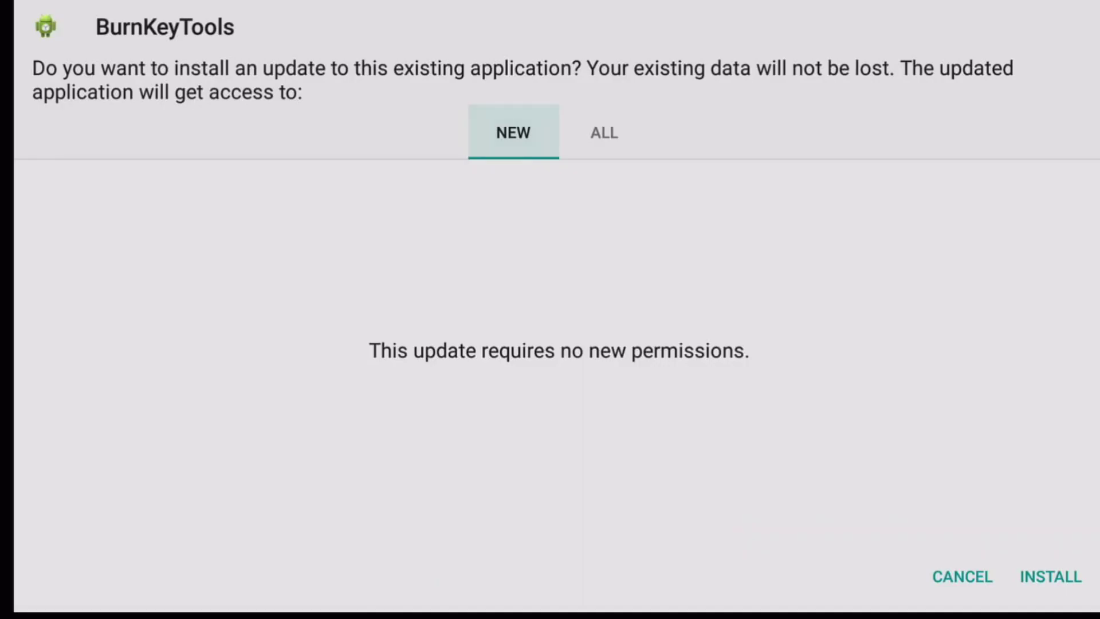
pyautogui.press('Down')
pyautogui.press('Right')
pyautogui.press('Return')
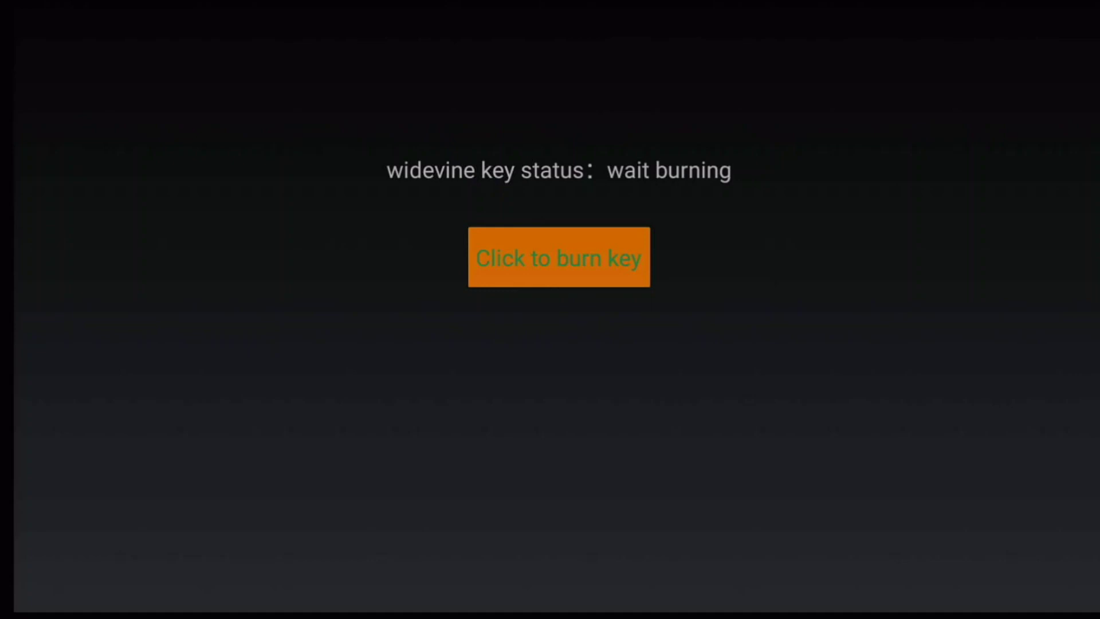
# Burn the Widevine key, and exit BurnKeyTools and Filelinked to the home screen
pyautogui.press('Return')
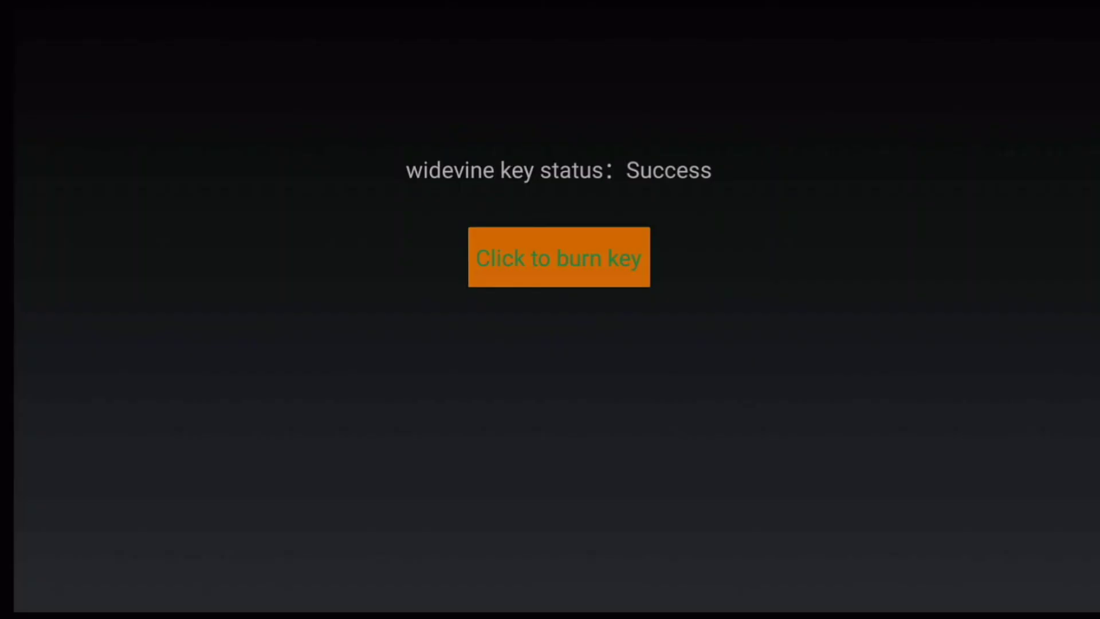
pyautogui.press('Escape')
pyautogui.press('Escape')
pyautogui.press('Return')
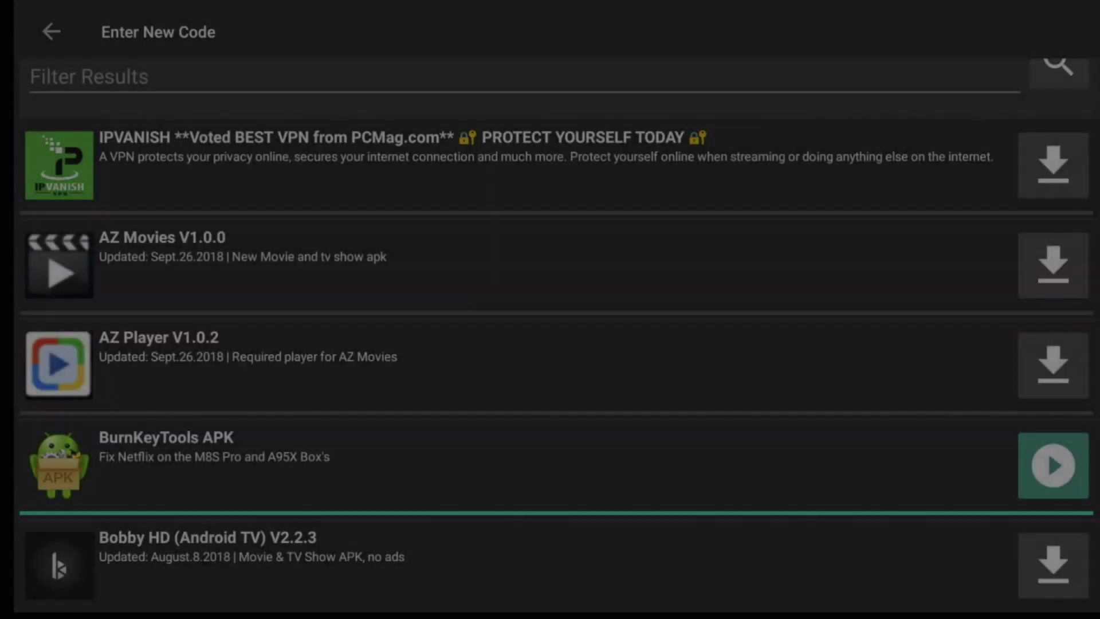
pyautogui.press('Escape')
# Launch Netflix from the Apps row and highlight the Sign in option on its welcome screen
pyautogui.press('Right')
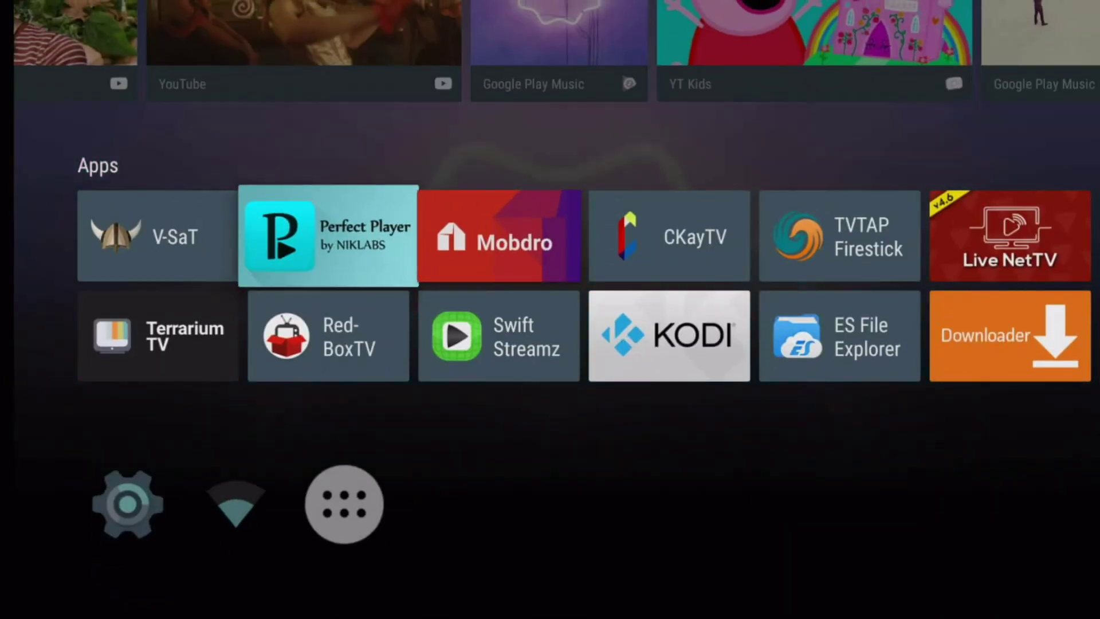
pyautogui.press('Right')
pyautogui.press('Right')
pyautogui.press('Right')
pyautogui.press('Right')
pyautogui.press('Right')
pyautogui.press('Right')
pyautogui.press('Right')
pyautogui.press('Right')
pyautogui.press('Down')
pyautogui.press('Left')
pyautogui.press('Left')
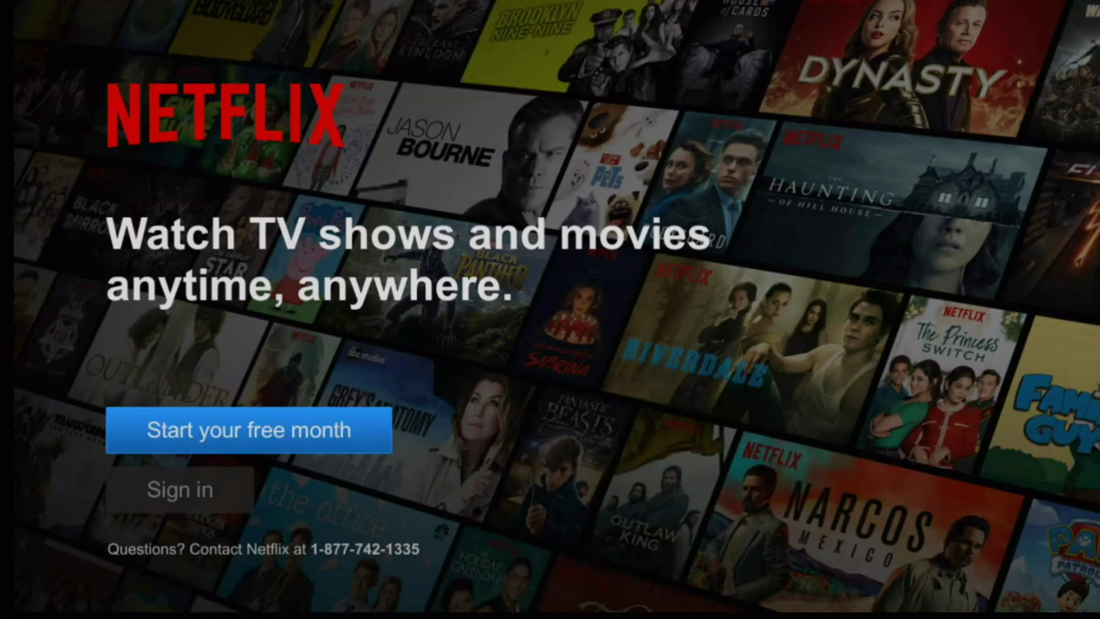
pyautogui.press('Down')
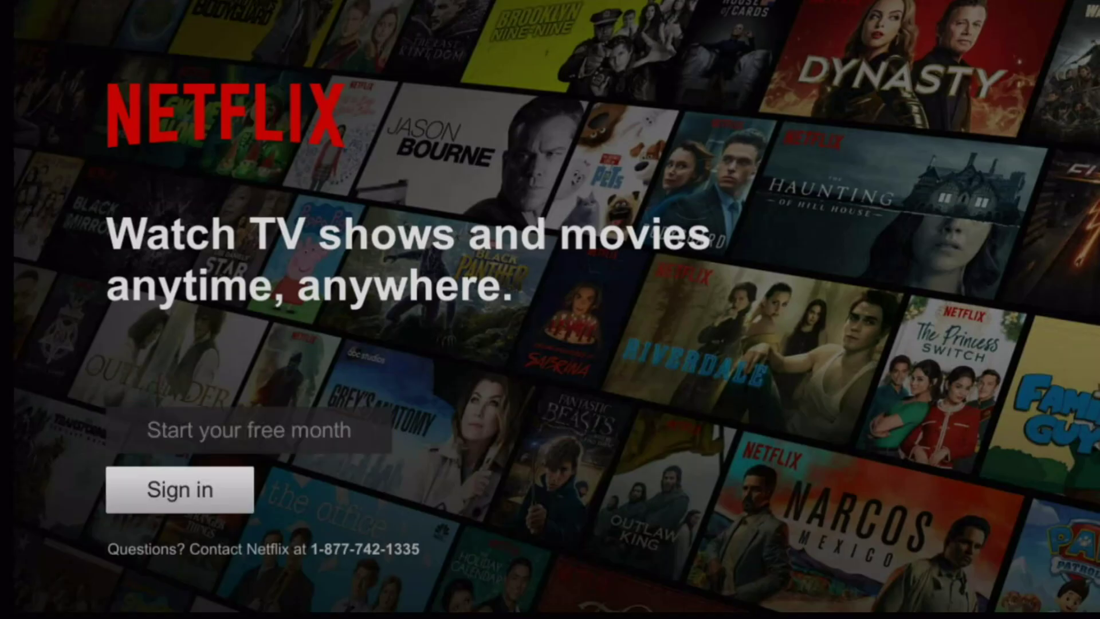